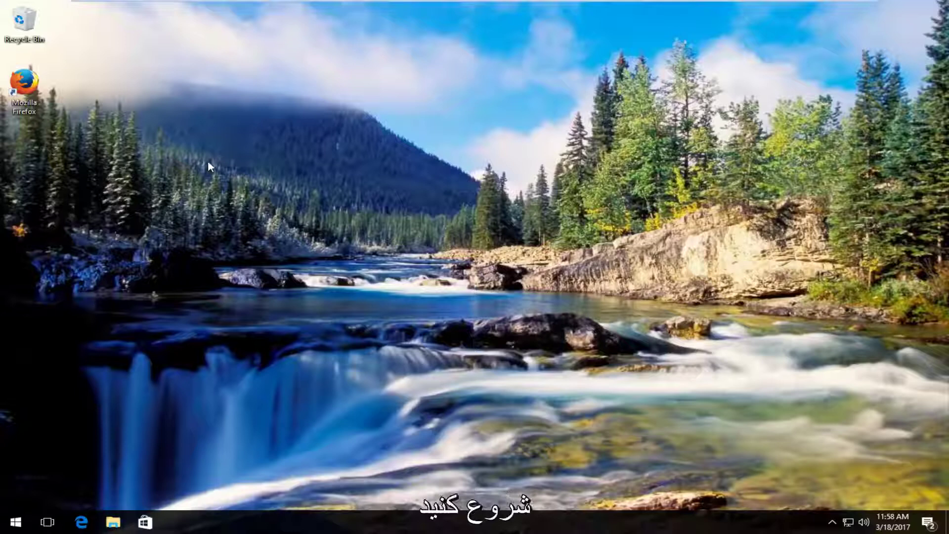
Search the Start menu for 'system' so About your PC shows as the best match
{"action": "left_click", "coordinate": [8, 519]}
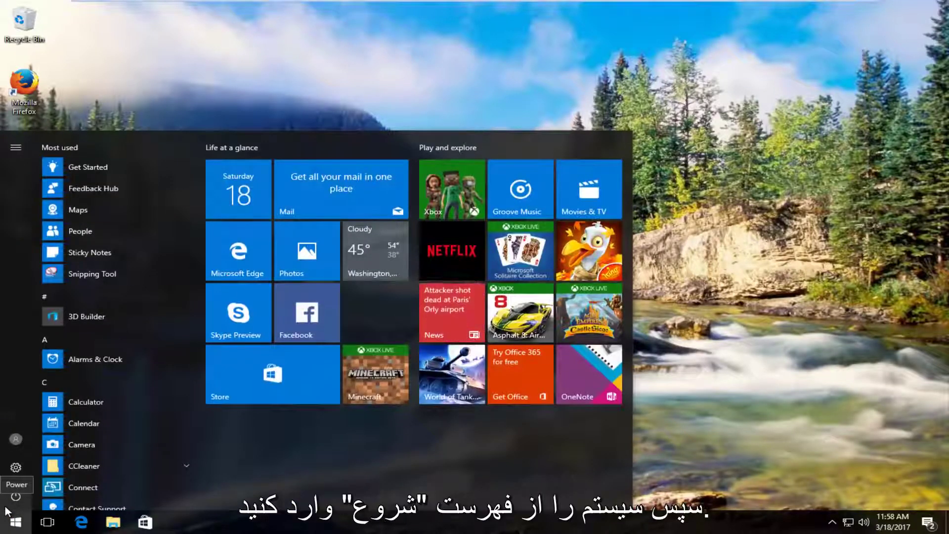
{"action": "type", "text": "system"}
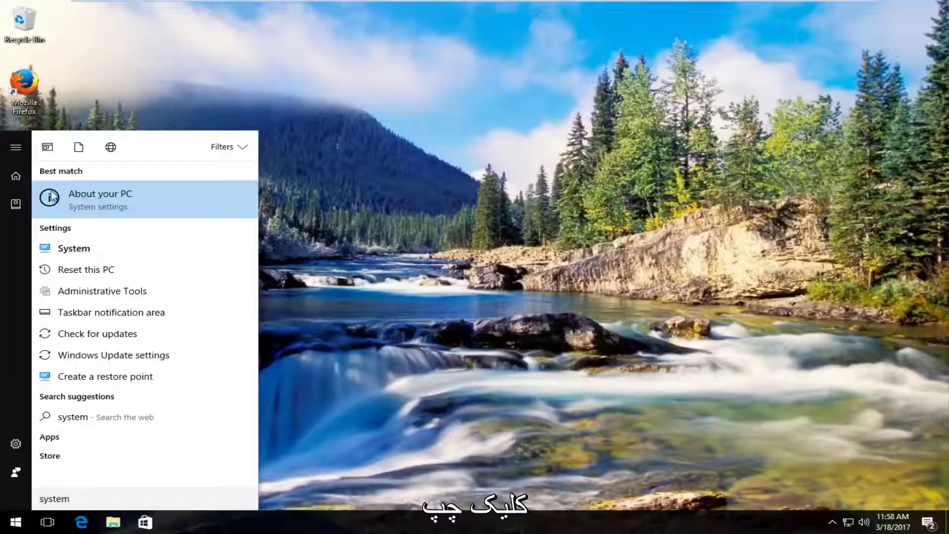
Open the About your PC page and launch System info from Related settings
{"action": "left_click", "coordinate": [99, 198]}
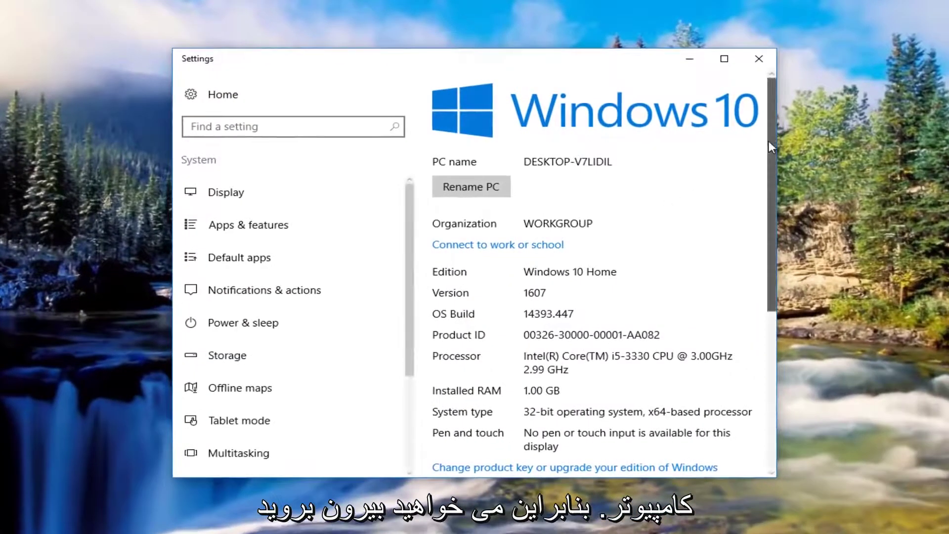
{"action": "left_click_drag", "start_coordinate": [769, 141], "coordinate": [756, 313]}
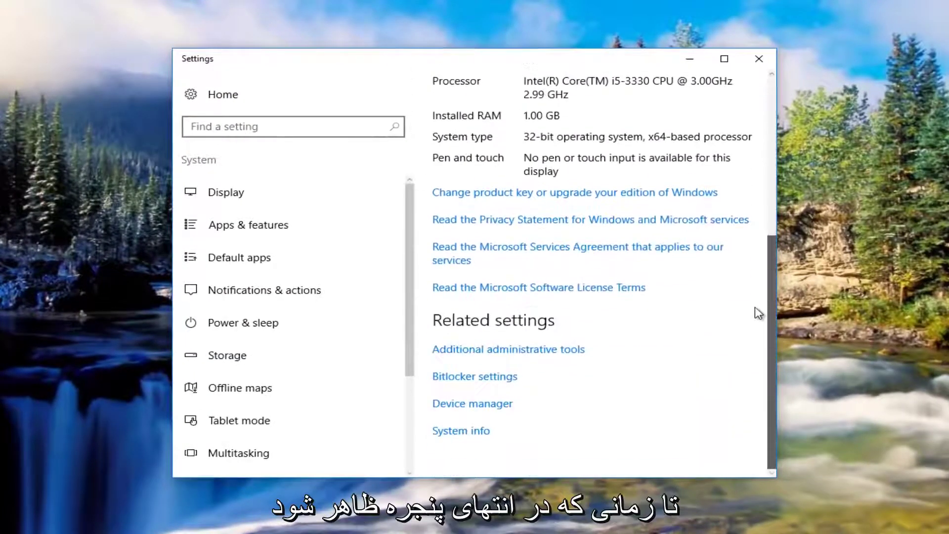
{"action": "left_click", "coordinate": [444, 433]}
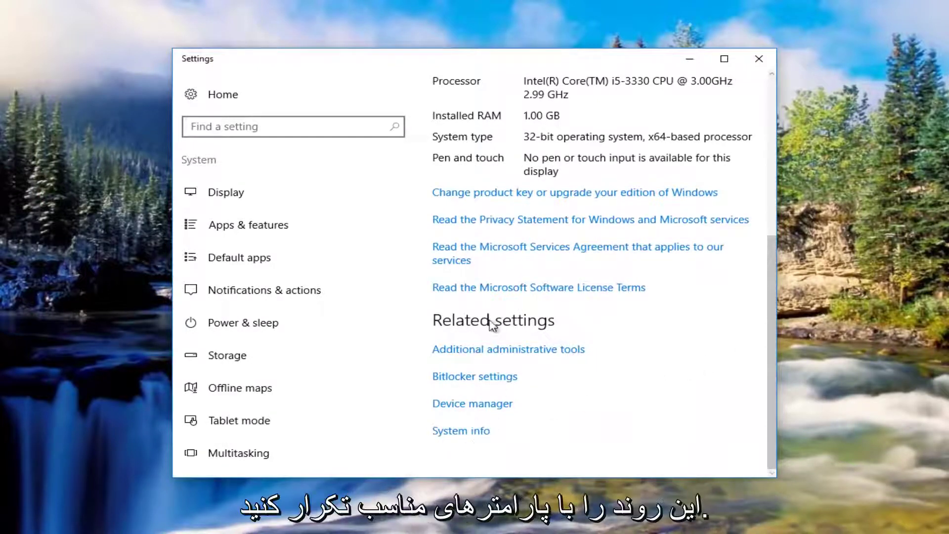
{"action": "mouse_move", "coordinate": [769, 297]}
{"action": "left_mouse_down"}
{"action": "mouse_move", "coordinate": [749, 104]}
{"action": "mouse_move", "coordinate": [770, 317]}
{"action": "left_mouse_up"}
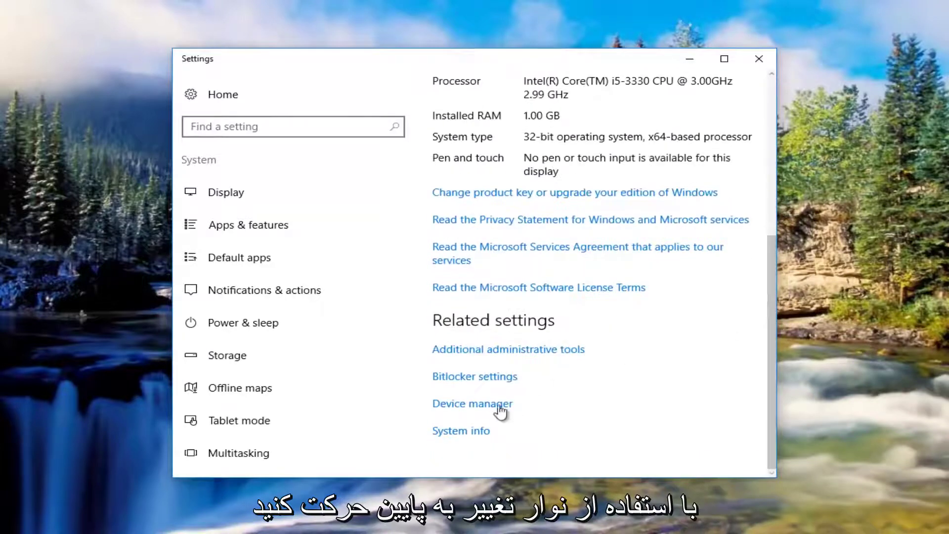
Show the Control Panel System page, minimize Settings, and open Advanced system settings in System Properties
{"action": "left_click", "coordinate": [474, 435]}
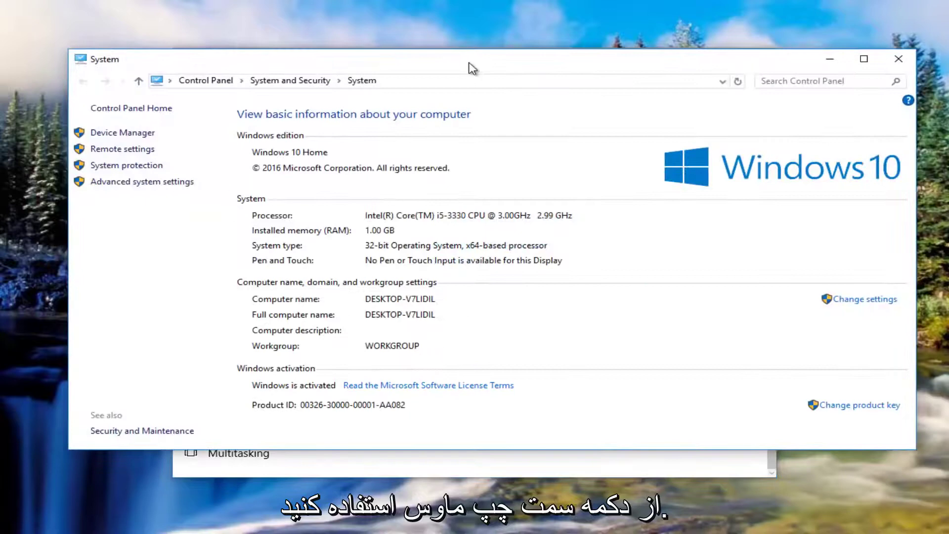
{"action": "left_click_drag", "start_coordinate": [470, 67], "coordinate": [496, 63]}
{"action": "left_click", "coordinate": [685, 59]}
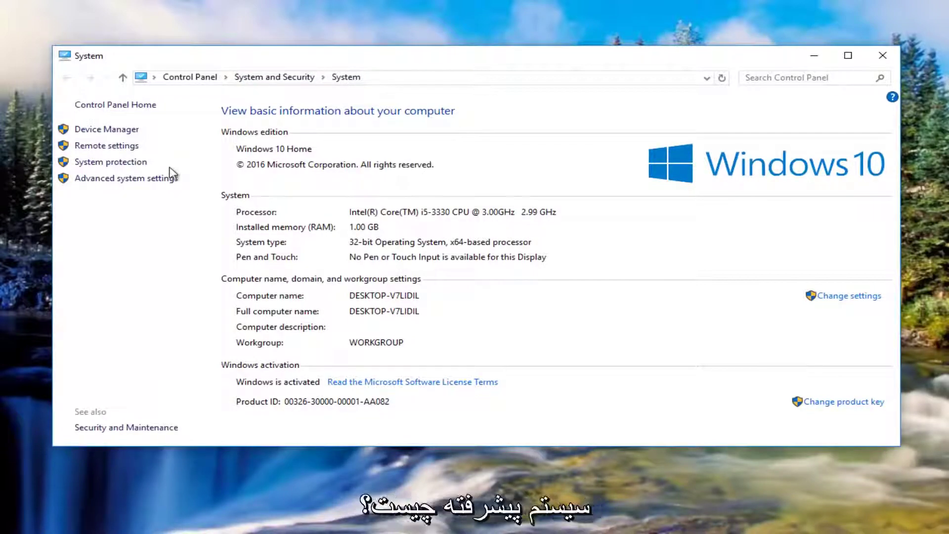
{"action": "left_click", "coordinate": [119, 182]}
{"action": "left_click_drag", "start_coordinate": [157, 133], "coordinate": [355, 94]}
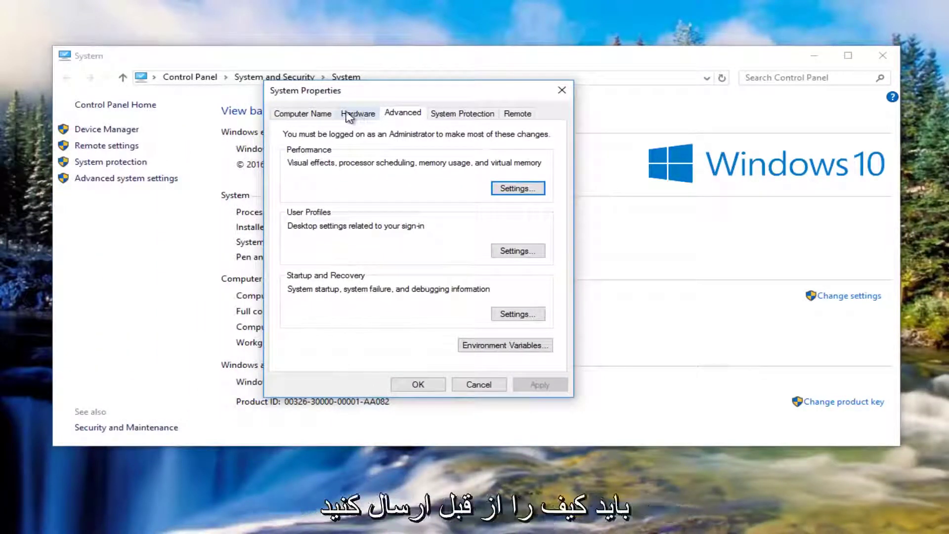
On the Hardware tab, check Device Installation Settings is No, then close both dialogs
{"action": "left_click", "coordinate": [370, 116]}
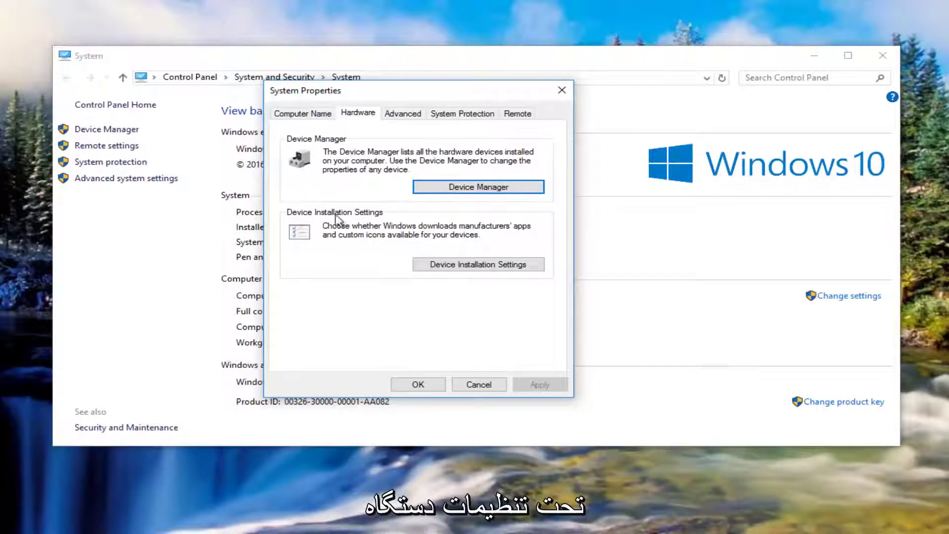
{"action": "left_click", "coordinate": [464, 270]}
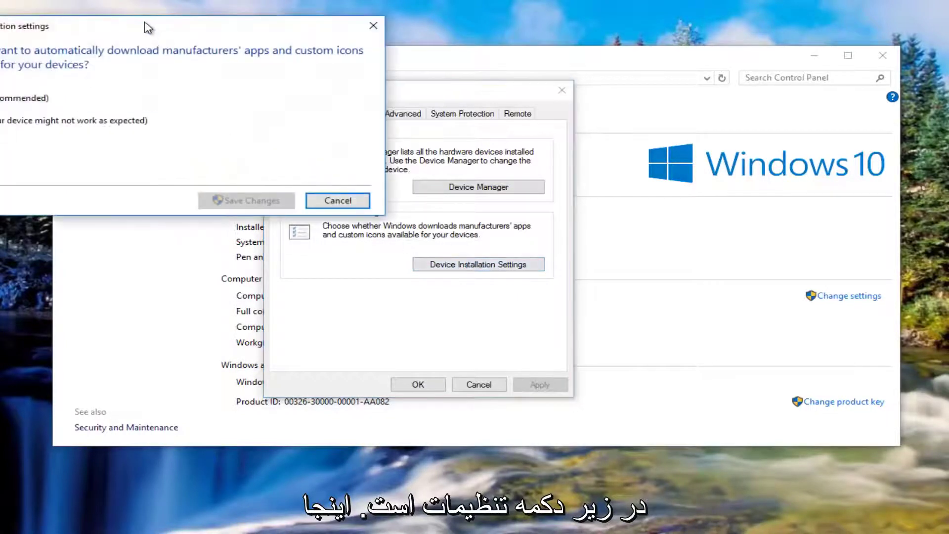
{"action": "left_click_drag", "start_coordinate": [144, 26], "coordinate": [403, 106]}
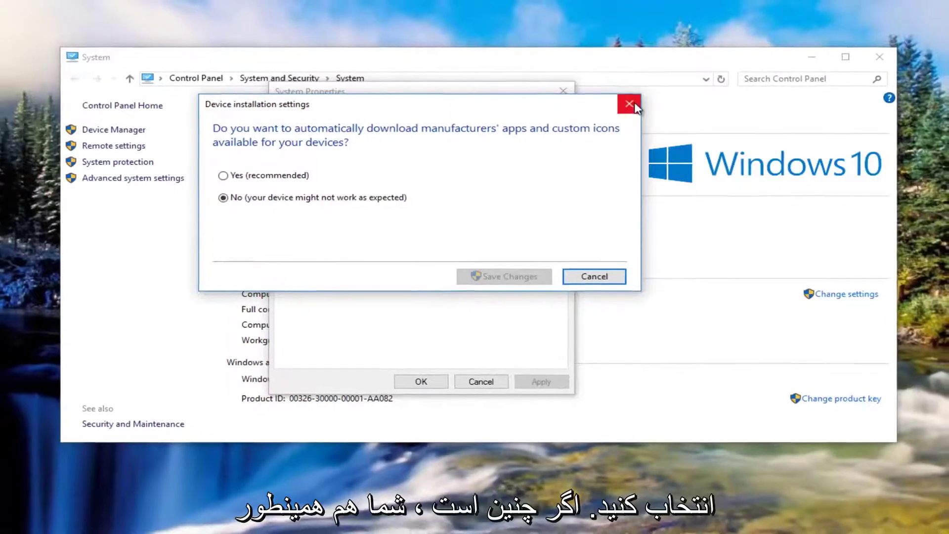
{"action": "left_click", "coordinate": [629, 103]}
{"action": "left_click", "coordinate": [575, 97]}
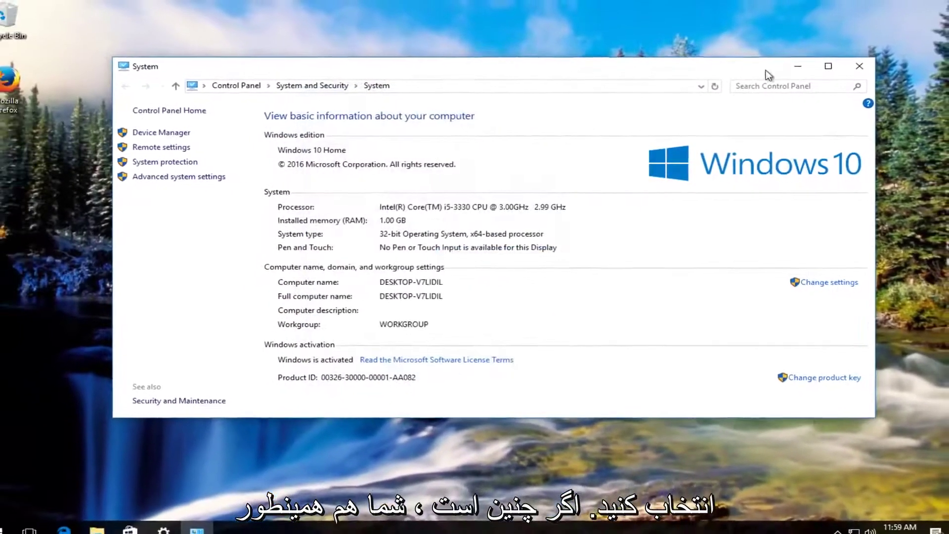
Close the System window and the Settings app, leaving the desktop clear
{"action": "left_click", "coordinate": [864, 64]}
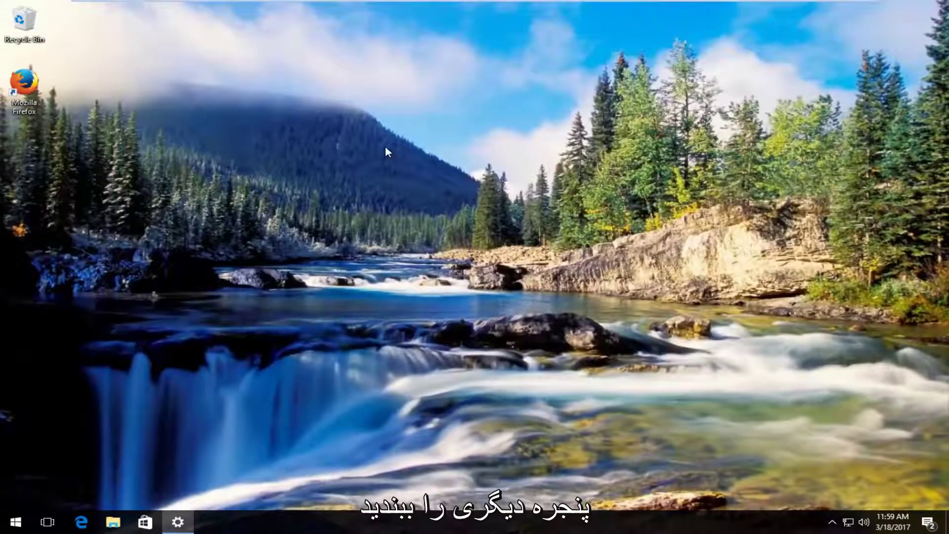
{"action": "right_click", "coordinate": [178, 520]}
{"action": "left_click", "coordinate": [170, 489]}
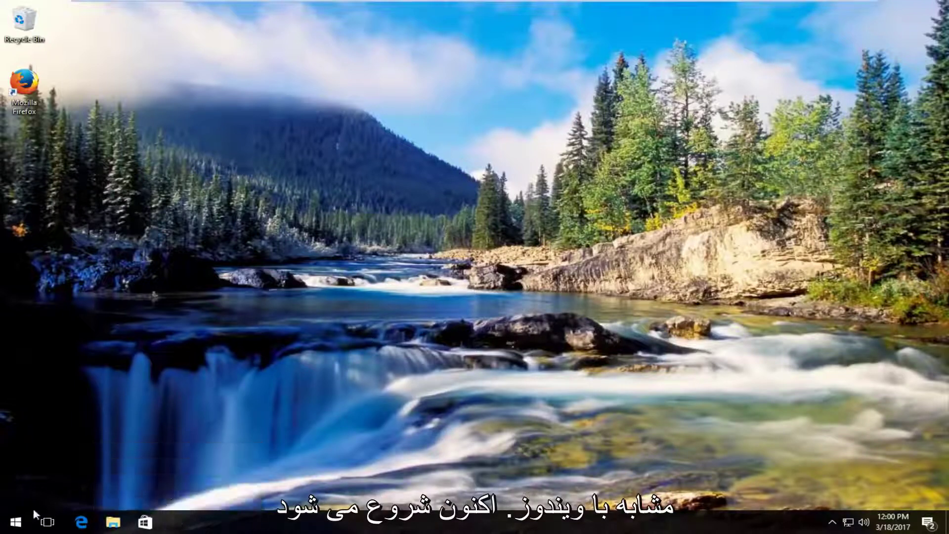
Open Device Manager via search and select the High Definition Audio Device under Sound, video and game controllers
{"action": "left_click", "coordinate": [15, 523]}
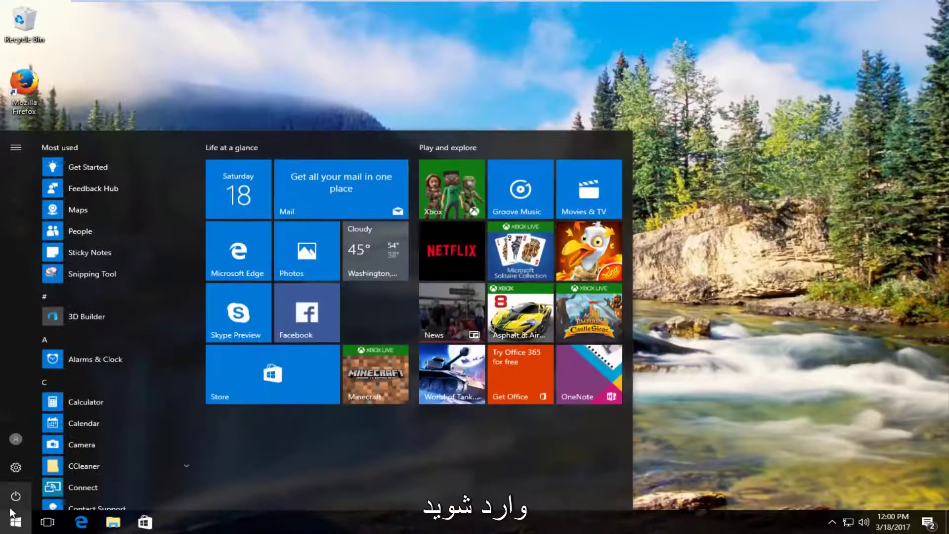
{"action": "type", "text": "device manager"}
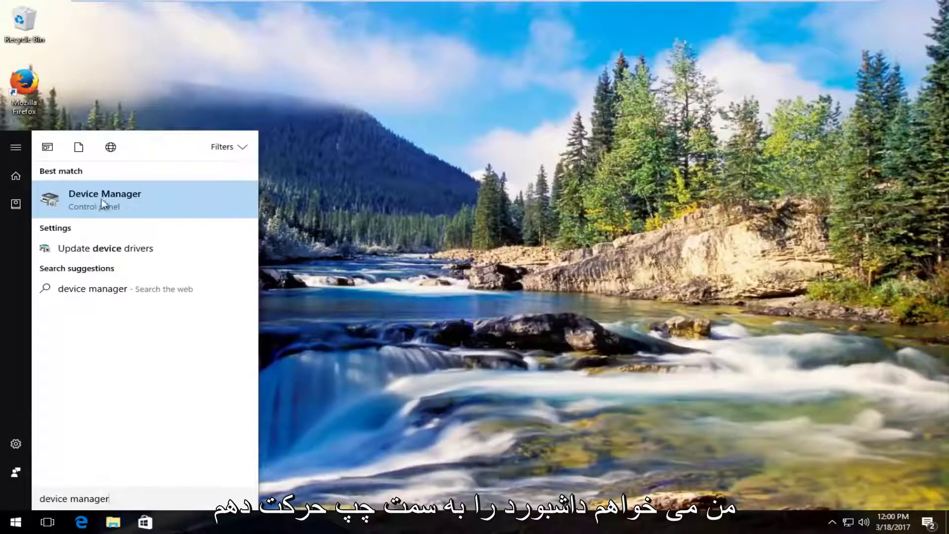
{"action": "left_click", "coordinate": [77, 196]}
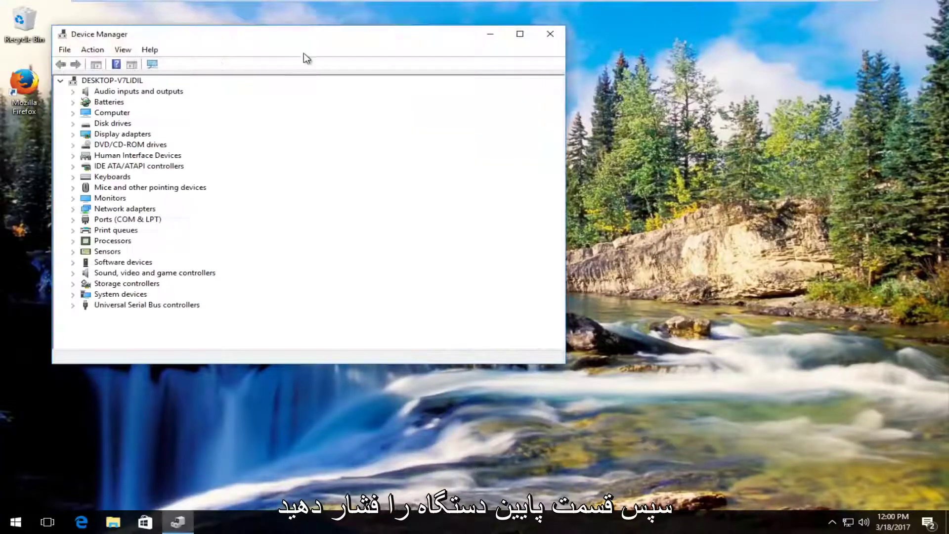
{"action": "left_click_drag", "start_coordinate": [303, 45], "coordinate": [485, 57]}
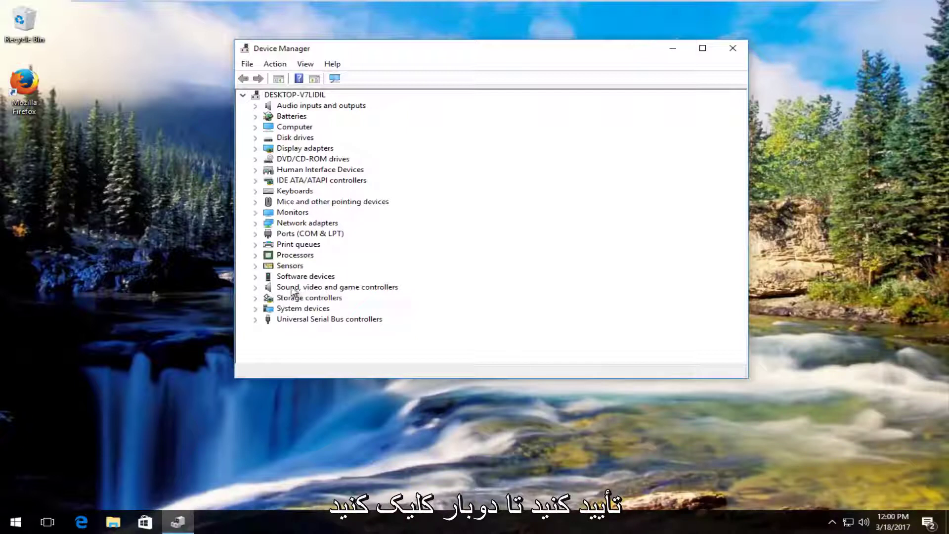
{"action": "left_click", "coordinate": [256, 288]}
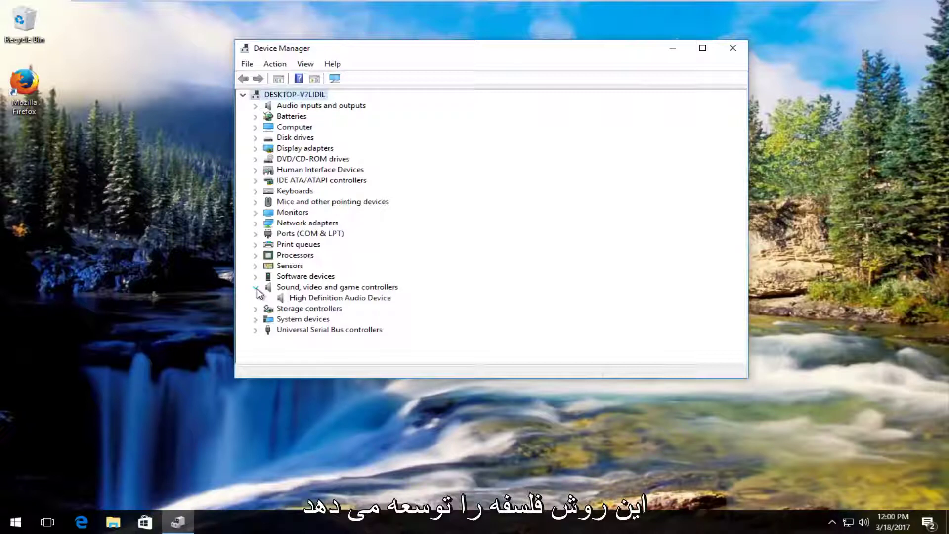
{"action": "left_click", "coordinate": [294, 298]}
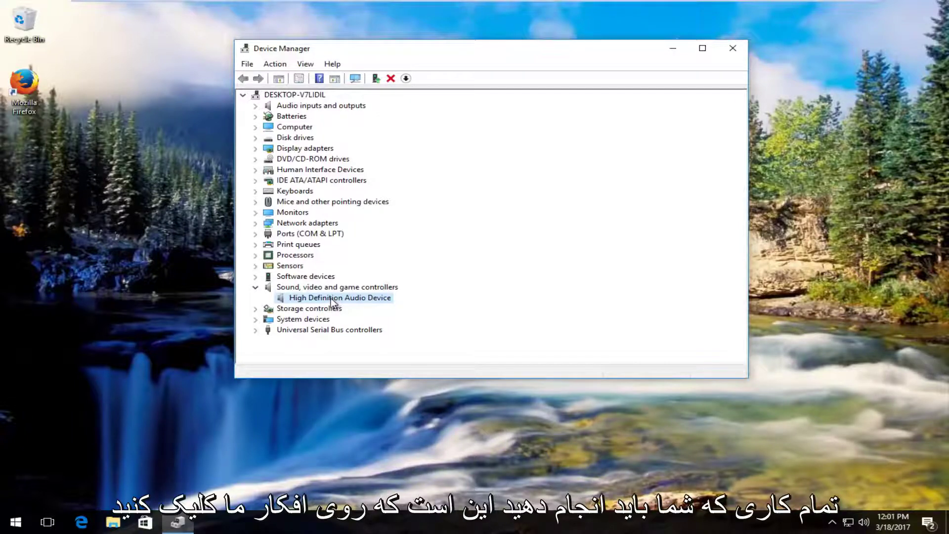
Search automatically for a newer High Definition Audio Device driver and dismiss the already up-to-date result
{"action": "right_click", "coordinate": [332, 302]}
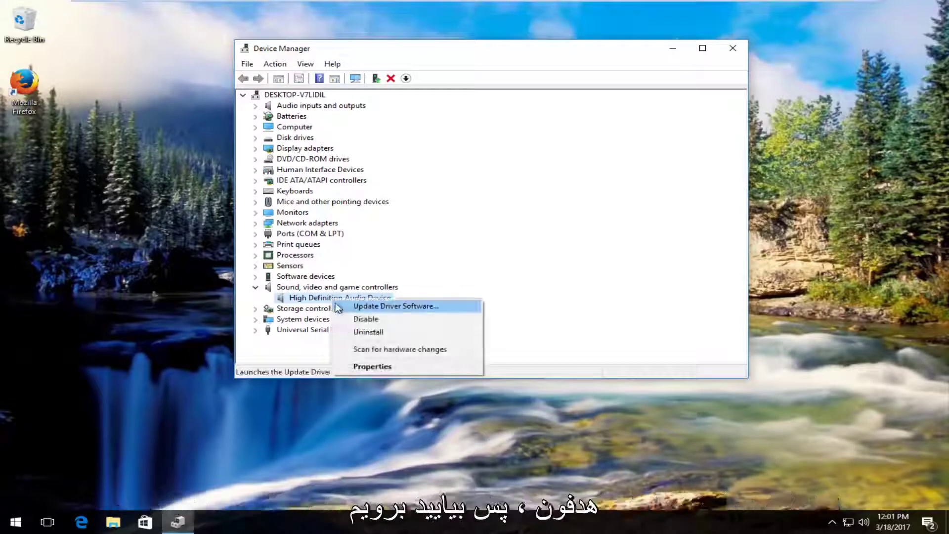
{"action": "left_click", "coordinate": [394, 307]}
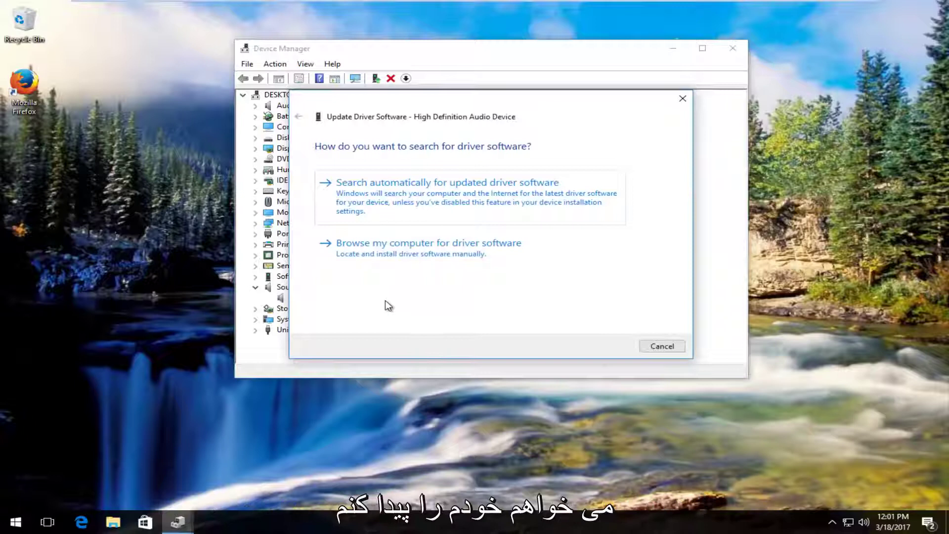
{"action": "left_click", "coordinate": [456, 202]}
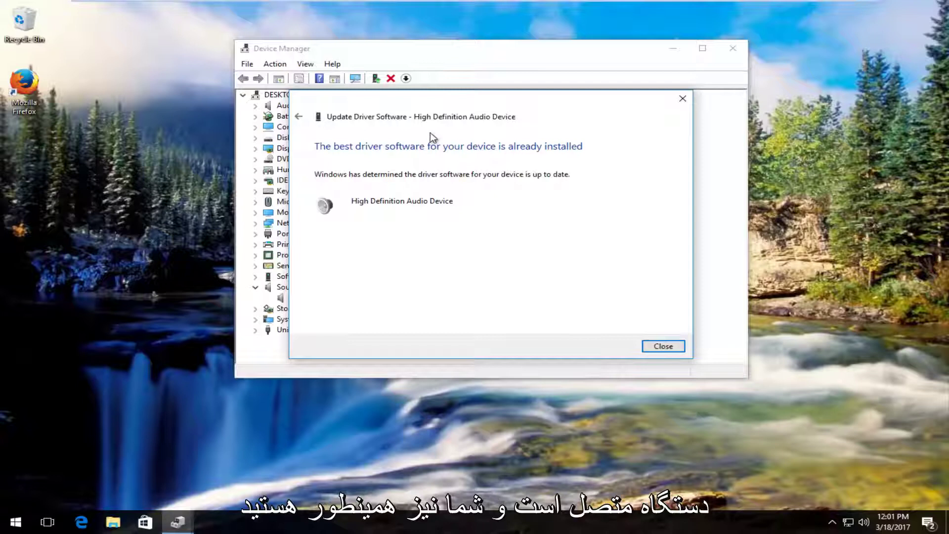
{"action": "left_click", "coordinate": [660, 348]}
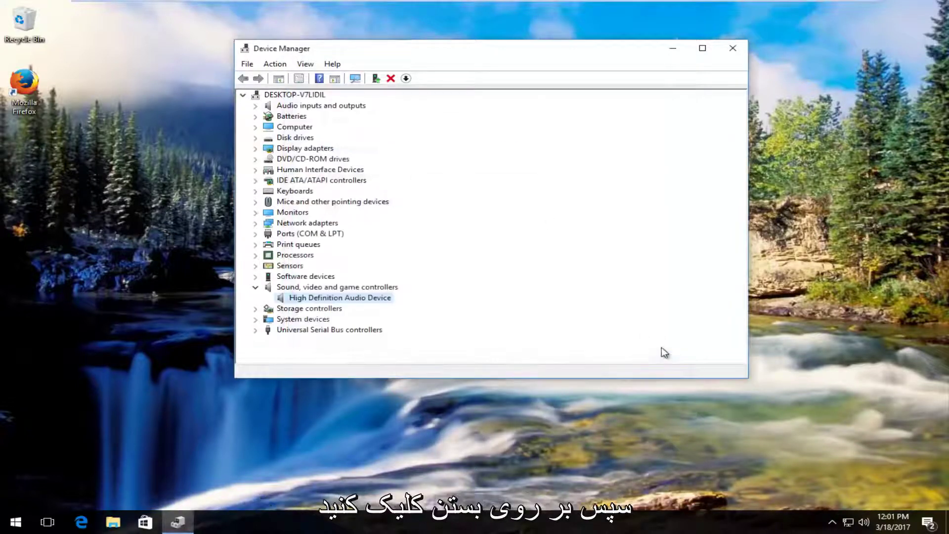
{"action": "right_click", "coordinate": [295, 300]}
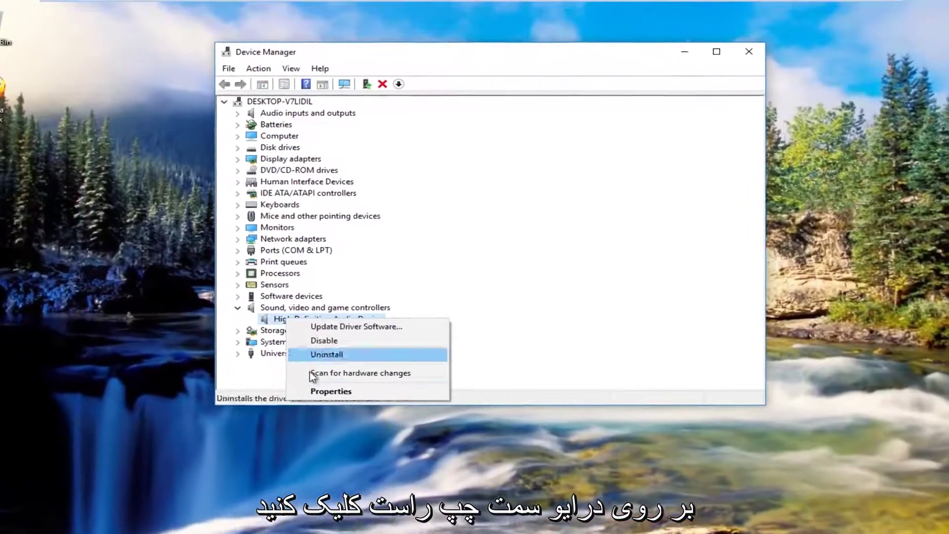
{"action": "left_click", "coordinate": [371, 327]}
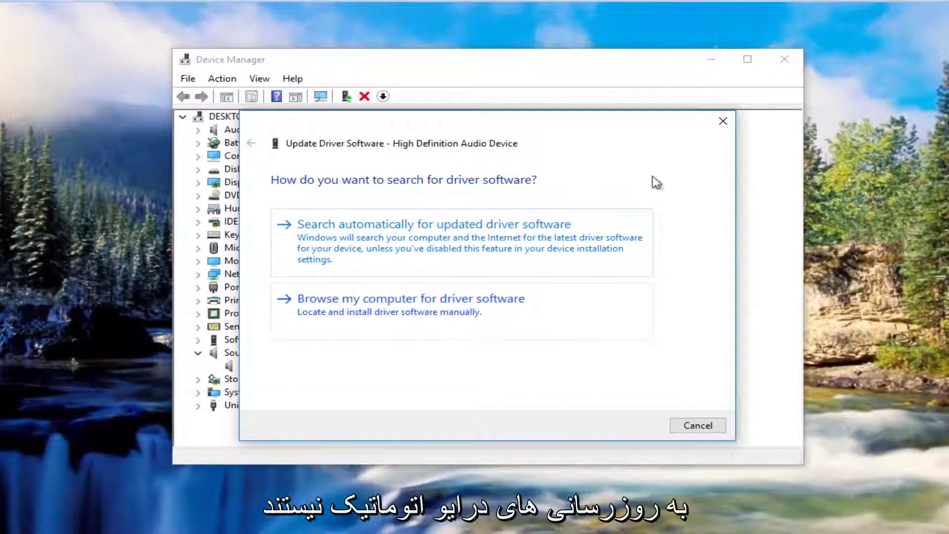
{"action": "left_click", "coordinate": [723, 122]}
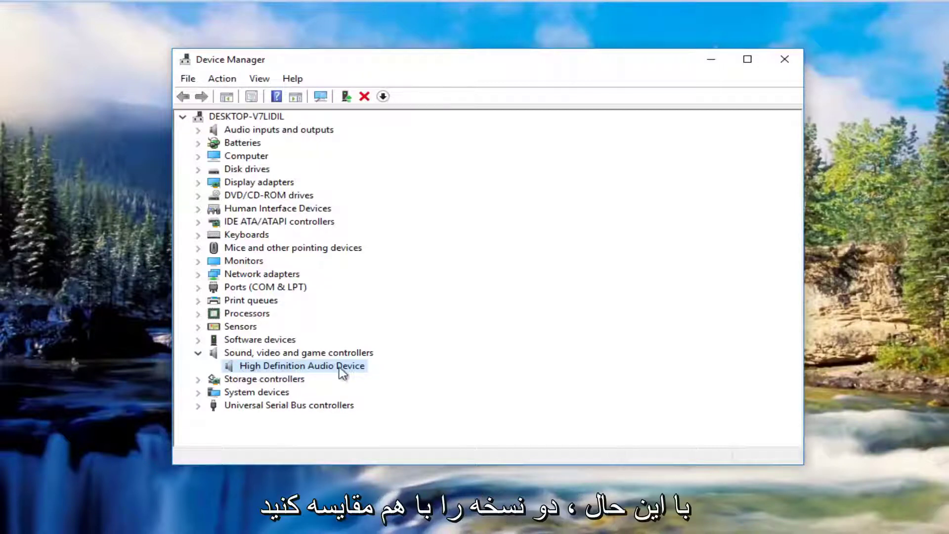
{"action": "right_click", "coordinate": [312, 368]}
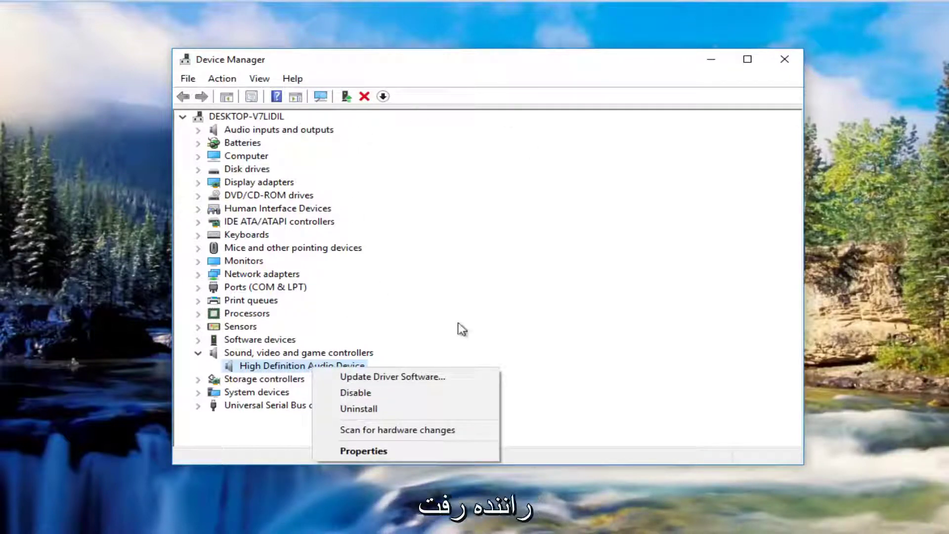
{"action": "left_click", "coordinate": [363, 451]}
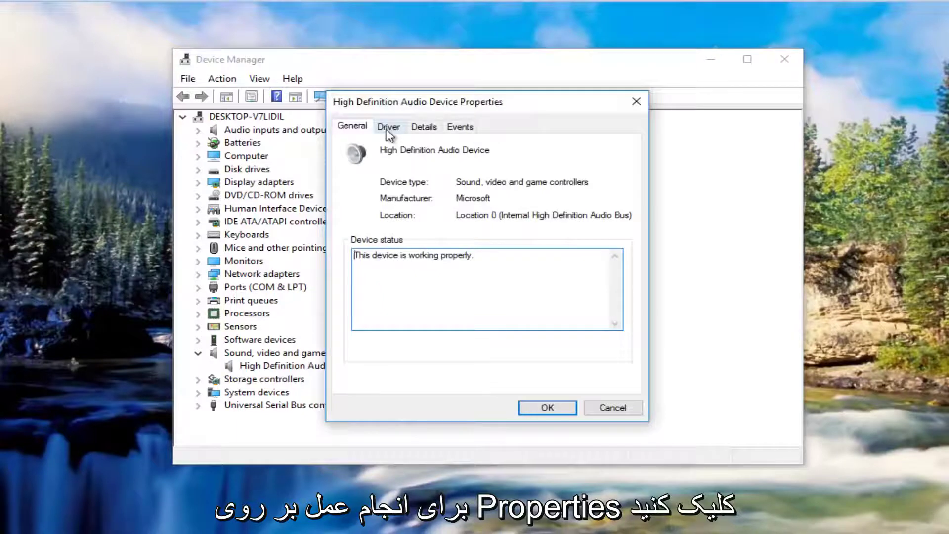
{"action": "left_click", "coordinate": [390, 129]}
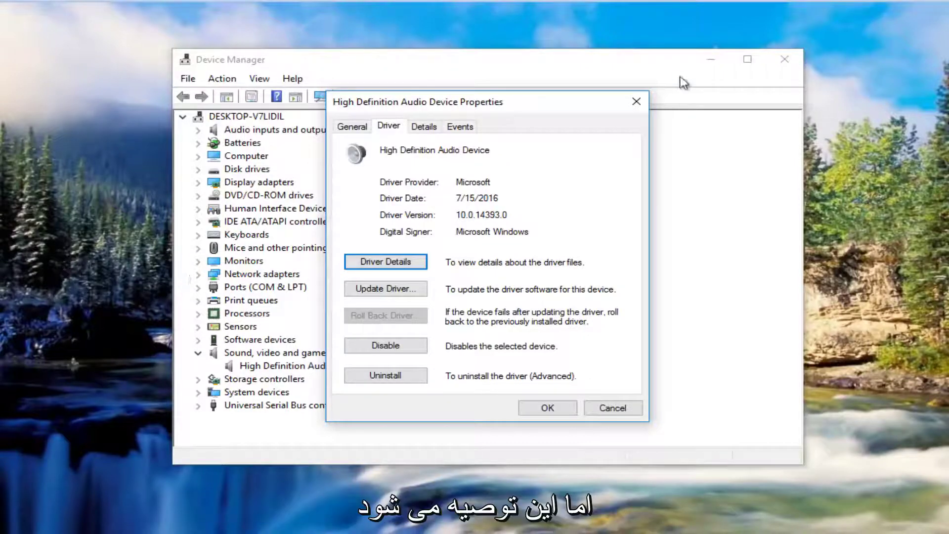
{"action": "left_click", "coordinate": [637, 102]}
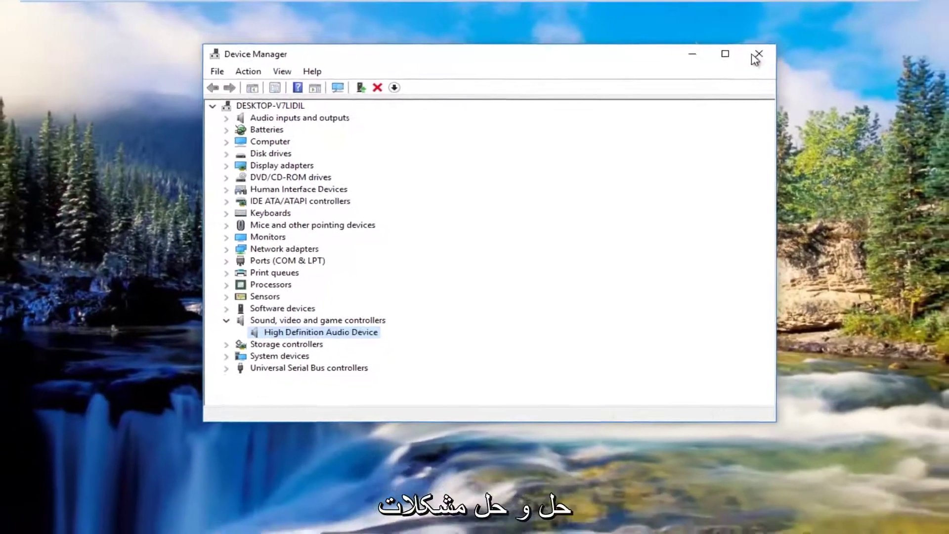
Close the Device Manager window
{"action": "left_click", "coordinate": [770, 62]}
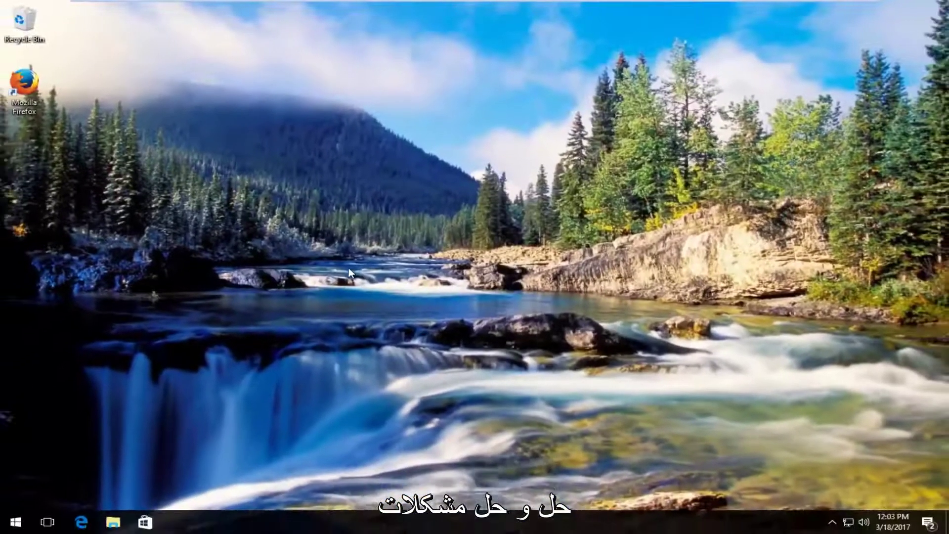